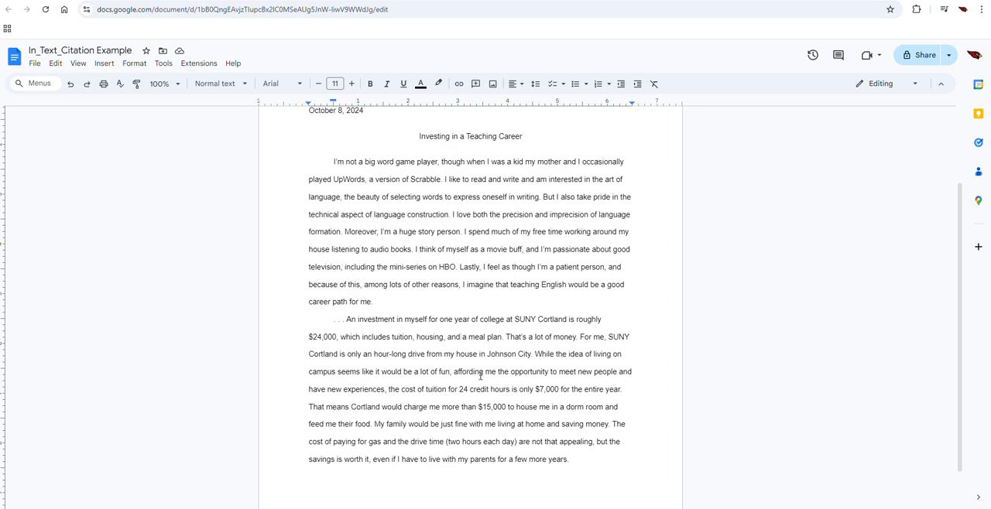
Step: Review the essay's teaching career introduction and the SUNY Cortland cost paragraph, including the ellipsis that opens it
left_click(423, 372)
left_click_drag(348, 301, 412, 339)
left_click(382, 338)
left_click_drag(344, 319, 573, 465)
left_click(511, 389)
double_click(547, 285)
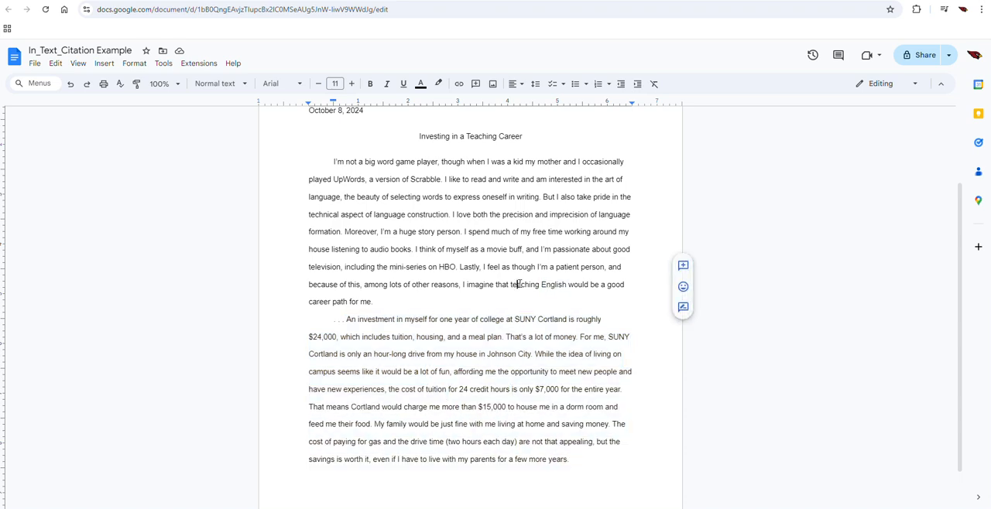
double_click(516, 284)
left_click(552, 285)
double_click(525, 284)
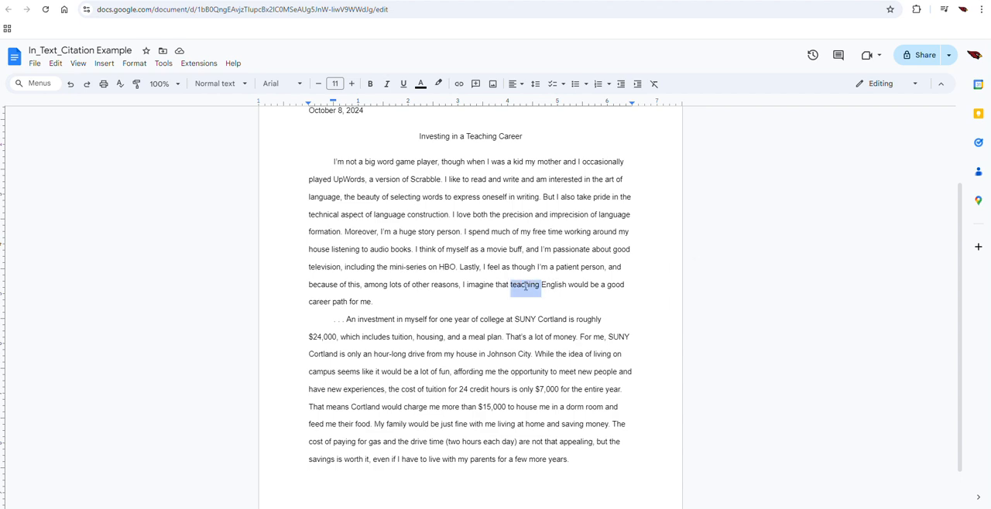
double_click(552, 284)
left_click(531, 284)
left_click(410, 320)
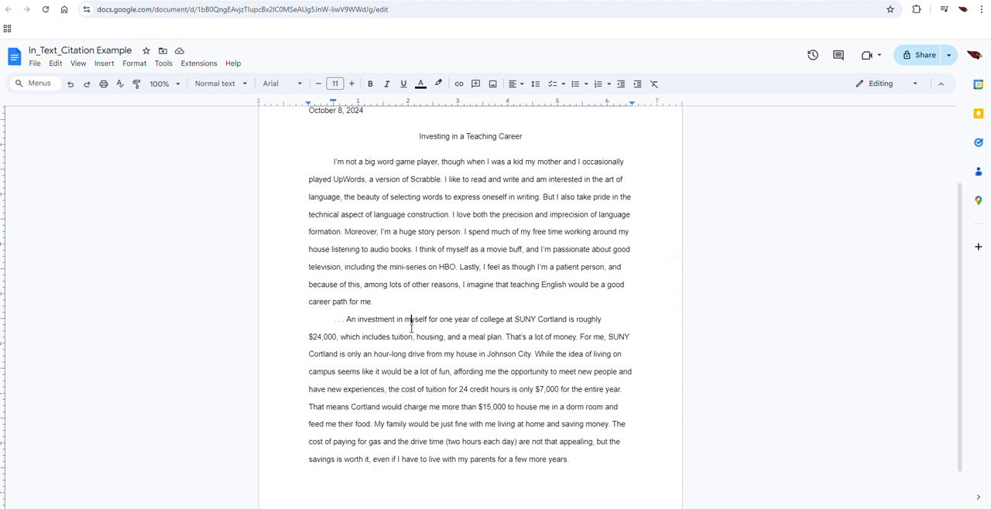
left_click_drag(346, 319, 333, 321)
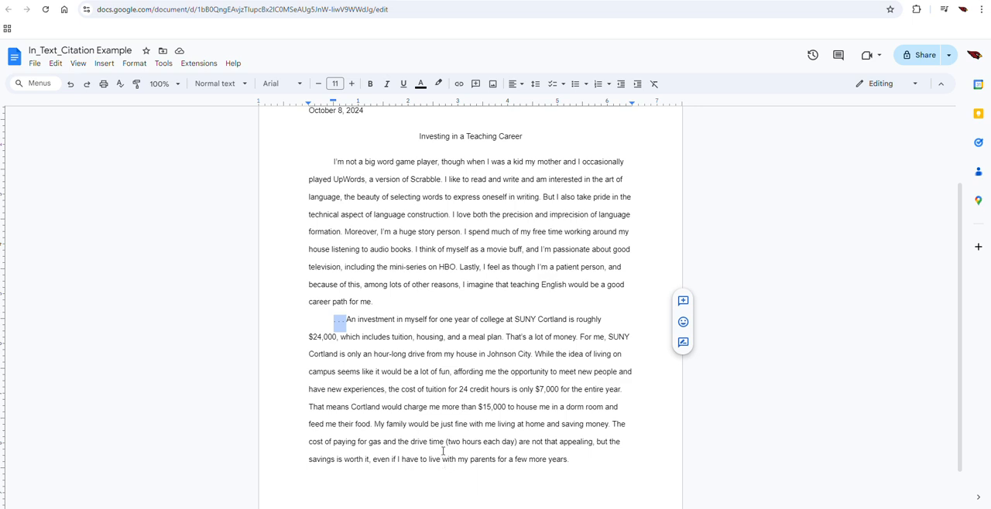
left_click(418, 389)
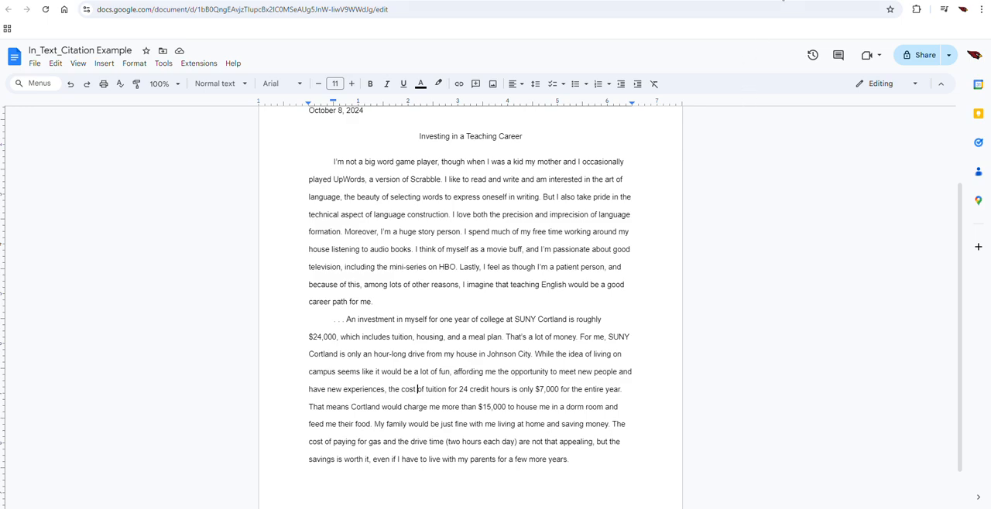
Step: Examine the NYS off-campus and non-NYS on-campus undergraduate cost tables on the SUNY Cortland tuition page, and return to the essay
left_click(782, 0)
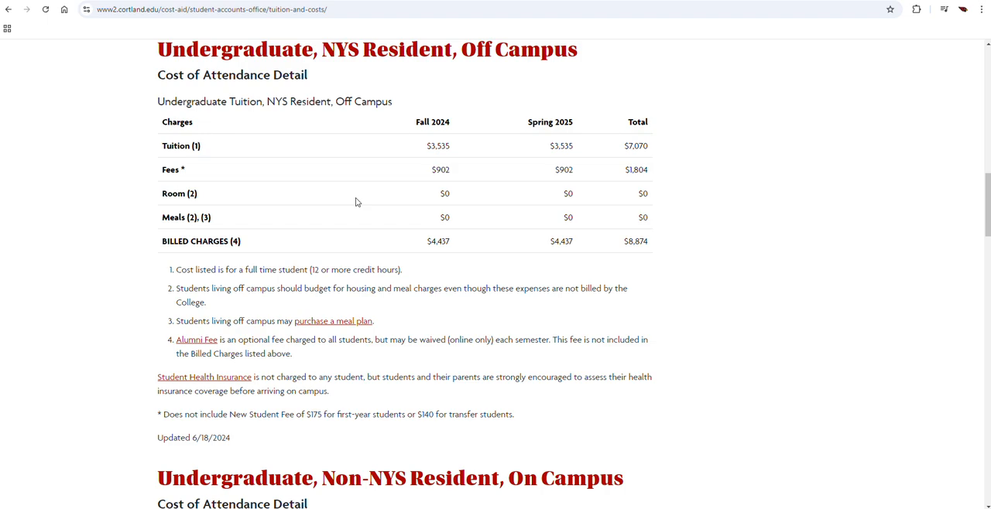
double_click(244, 51)
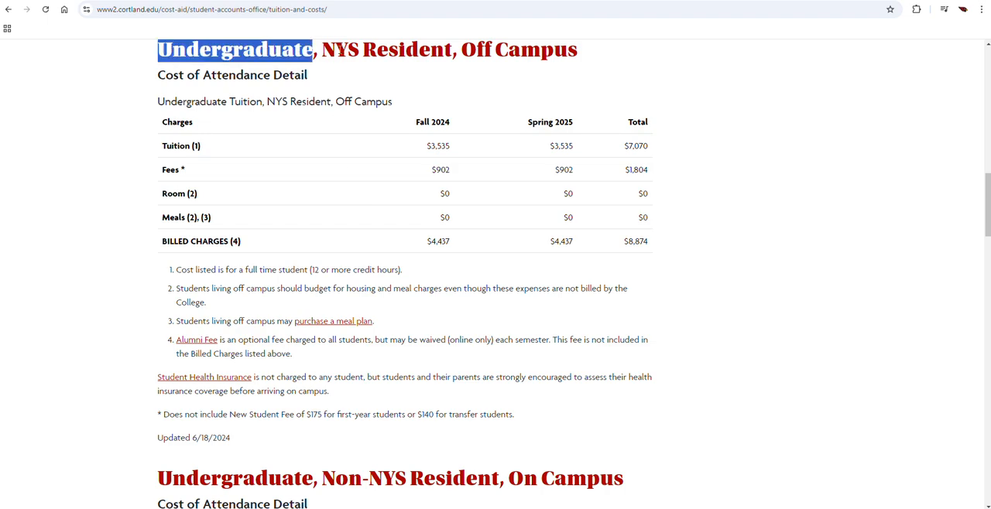
double_click(340, 49)
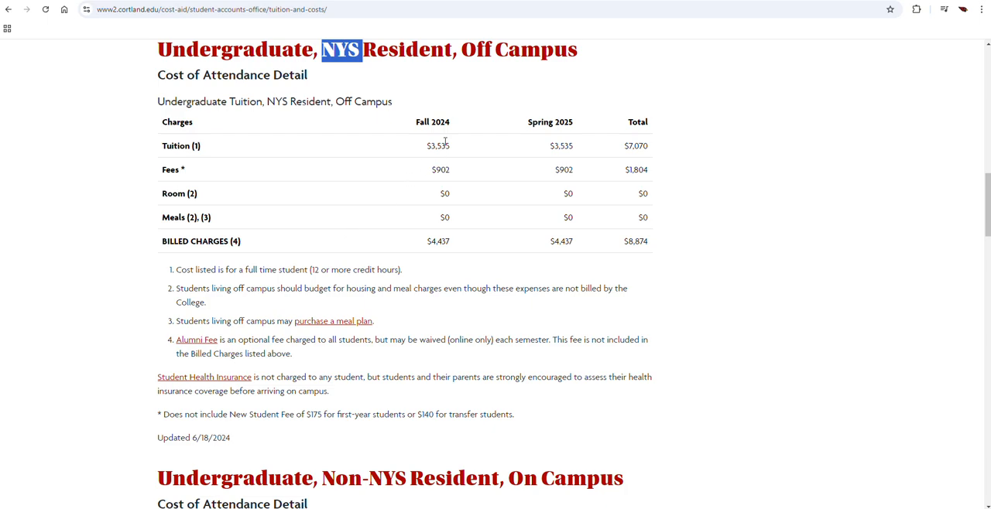
left_click(476, 54)
scroll(418, 274, "down", 2)
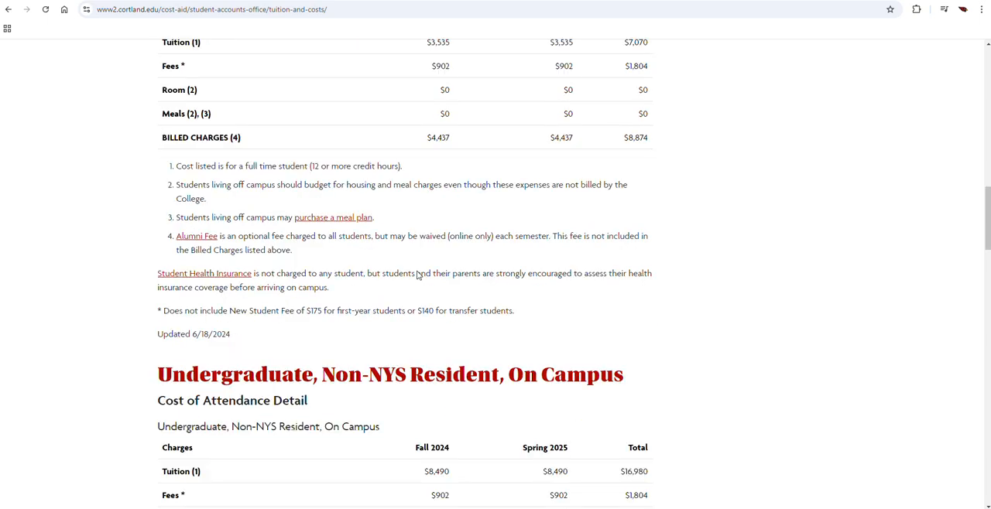
scroll(416, 275, "down", 6)
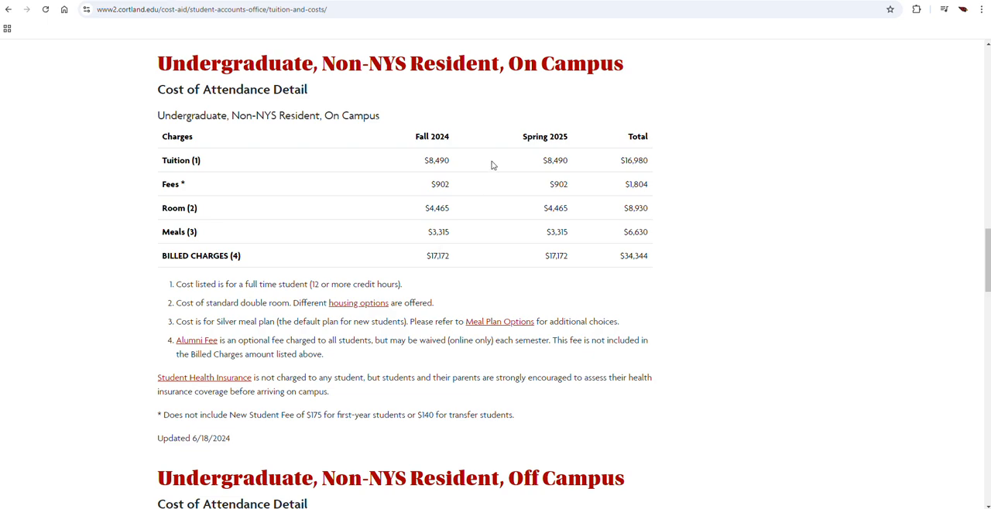
triple_click(517, 65)
left_click(517, 64)
mouse_move(598, 507)
left_click(363, 0)
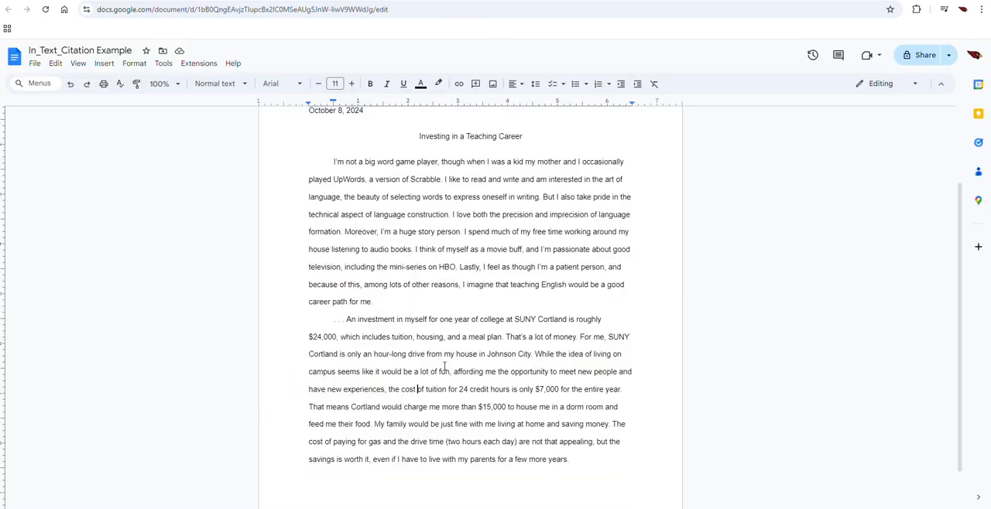
Step: Highlight the SUNY Cortland cost paragraph and its 24-credit-hour tuition claim in the essay for review
left_click(438, 391)
left_click_drag(582, 459, 309, 327)
left_click(470, 395)
left_click_drag(459, 389, 558, 390)
left_click(491, 407)
Step: Copy the SUNY Cortland tuition and costs page's web address and paste it below the essay's last paragraph
left_click(766, 0)
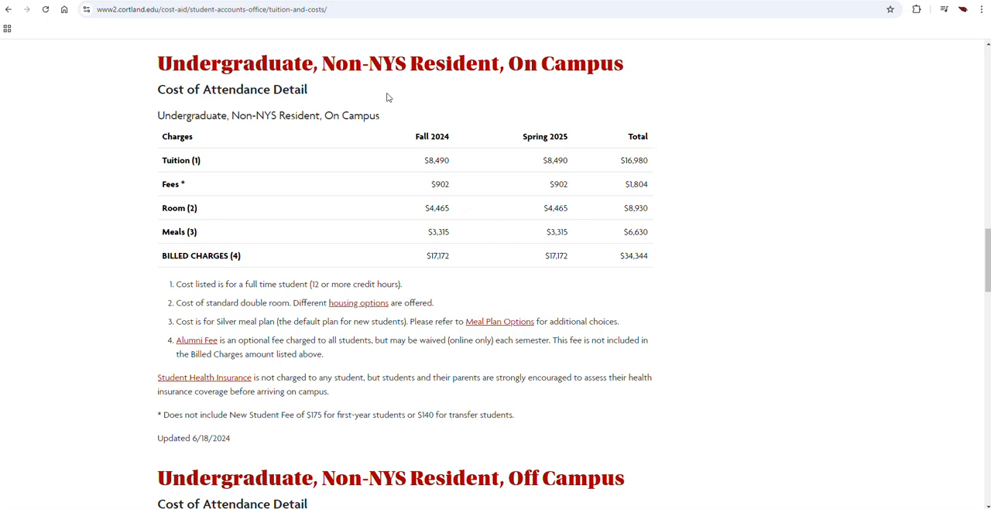
left_click(280, 10)
key("ctrl+c")
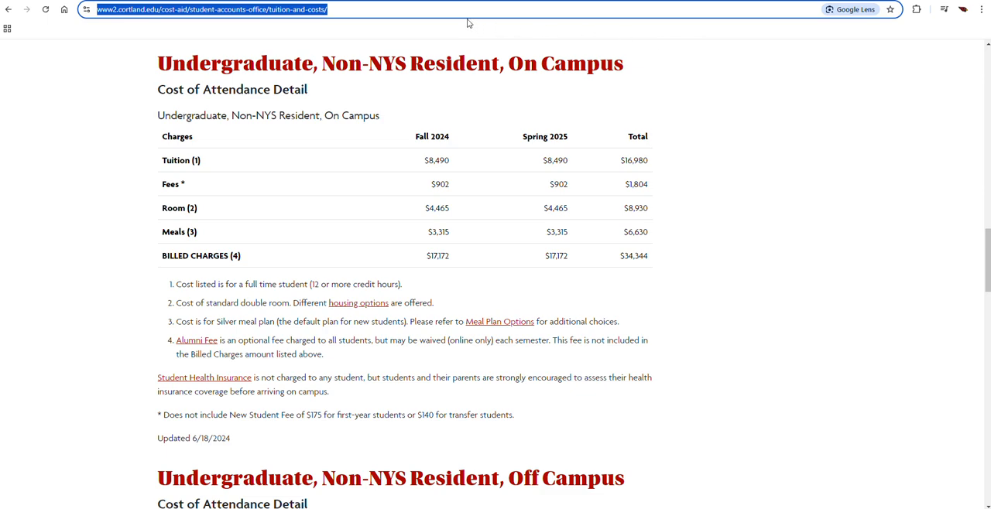
key("ctrl+Tab")
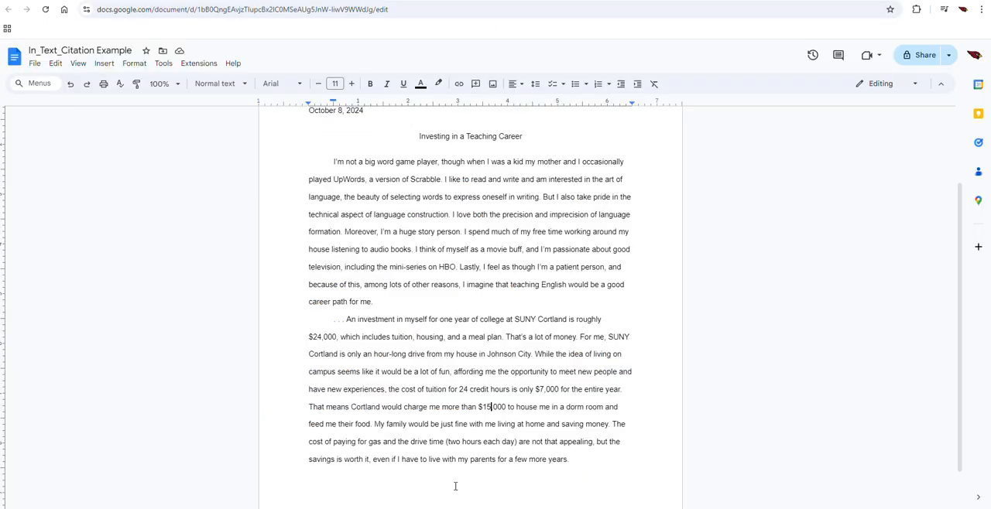
left_click(434, 488)
key("ctrl+v")
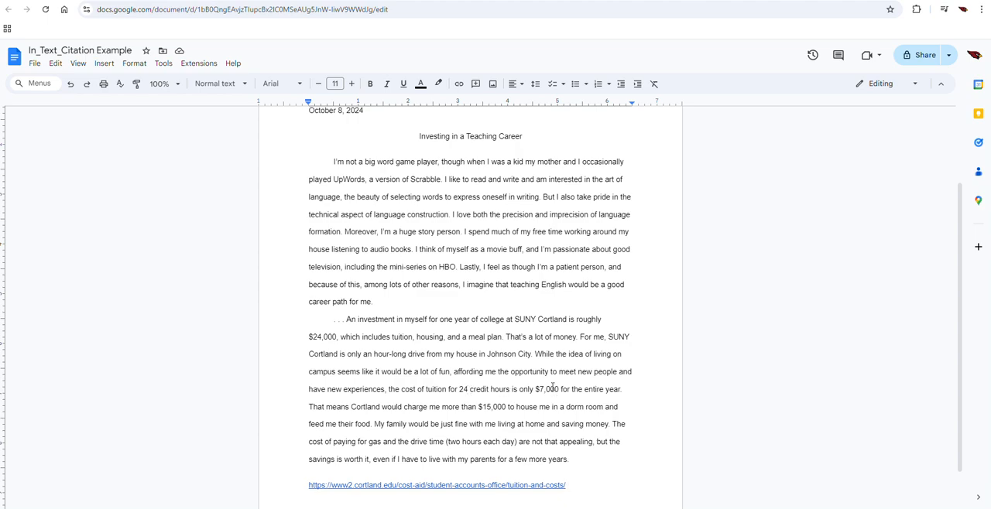
Step: Examine the $15,000 dorm room and food claim in the essay's last paragraph
triple_click(499, 407)
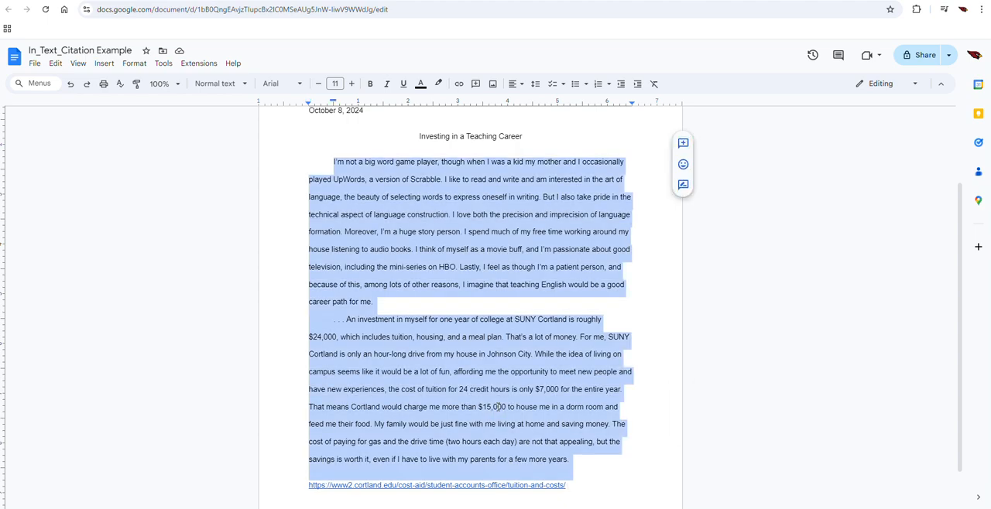
left_click(498, 407)
left_click_drag(478, 407, 527, 411)
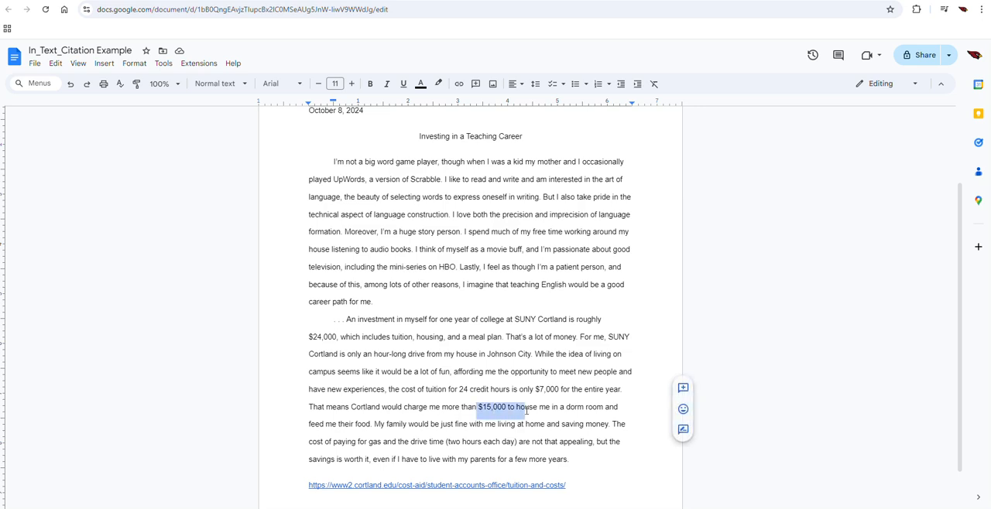
left_click(436, 407)
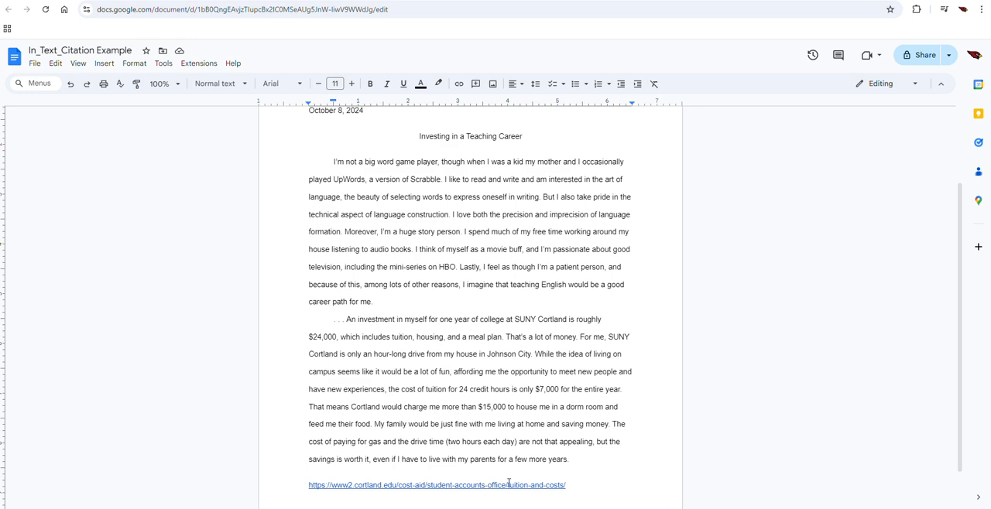
Step: Delete the pasted tuition page link and its empty line below the essay's last paragraph
double_click(448, 486)
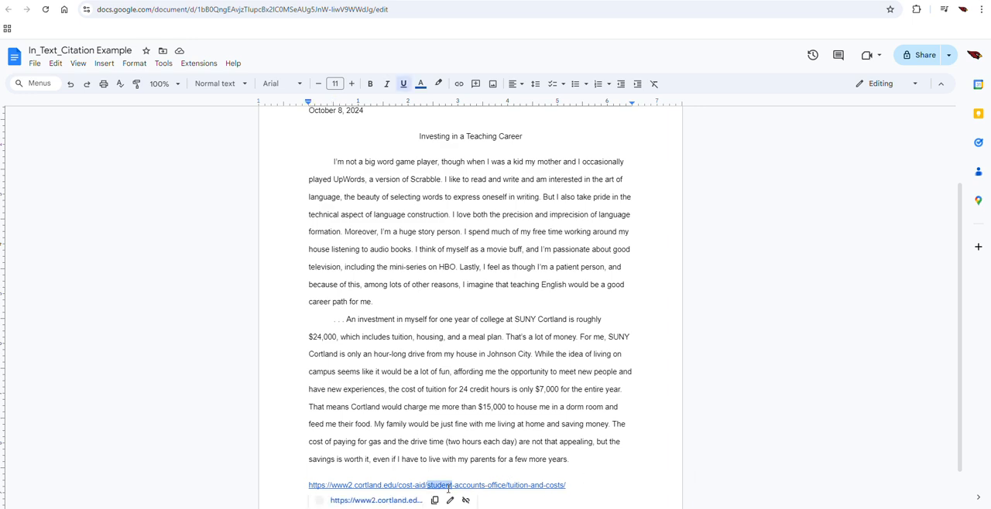
triple_click(403, 487)
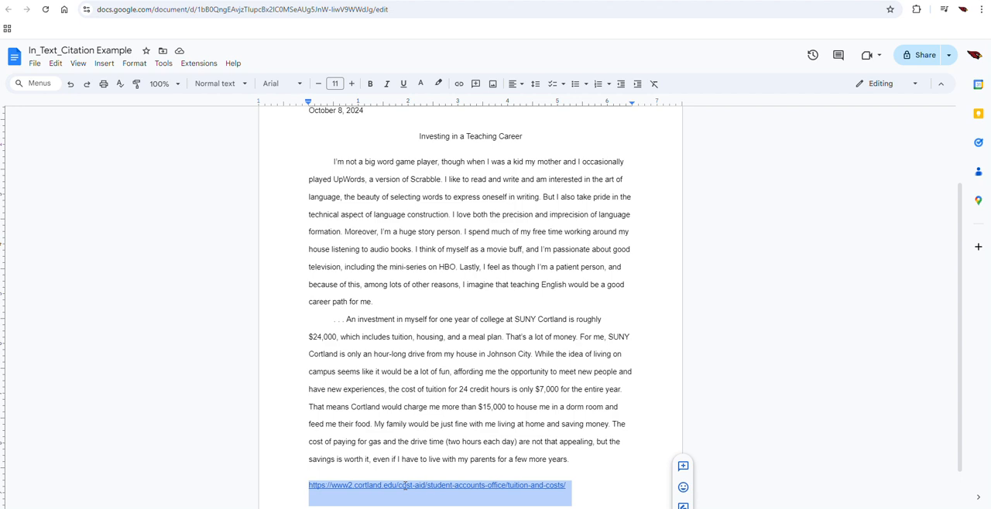
key("BackSpace")
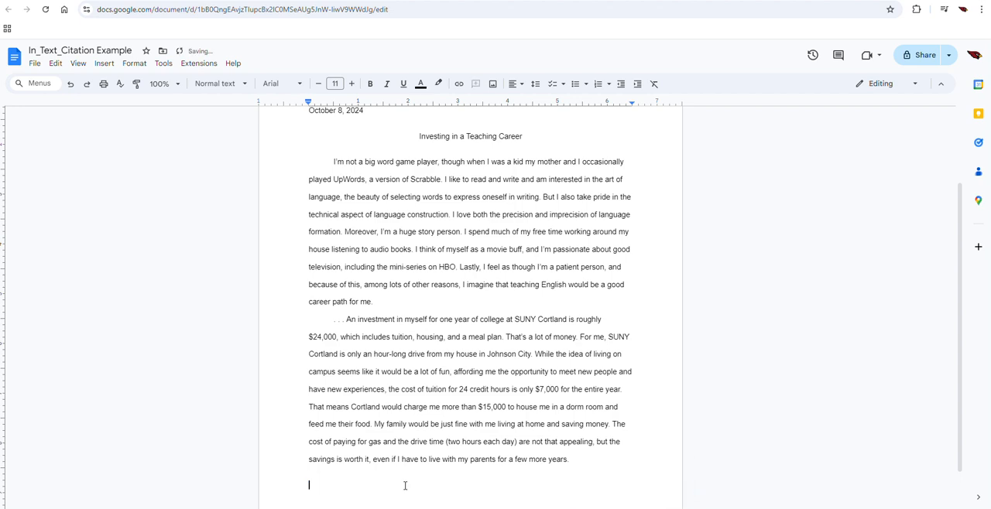
key("BackSpace")
Step: Place the cursor after "feed me their food" and start a new citation source of type Website
left_click(371, 424)
left_click(164, 65)
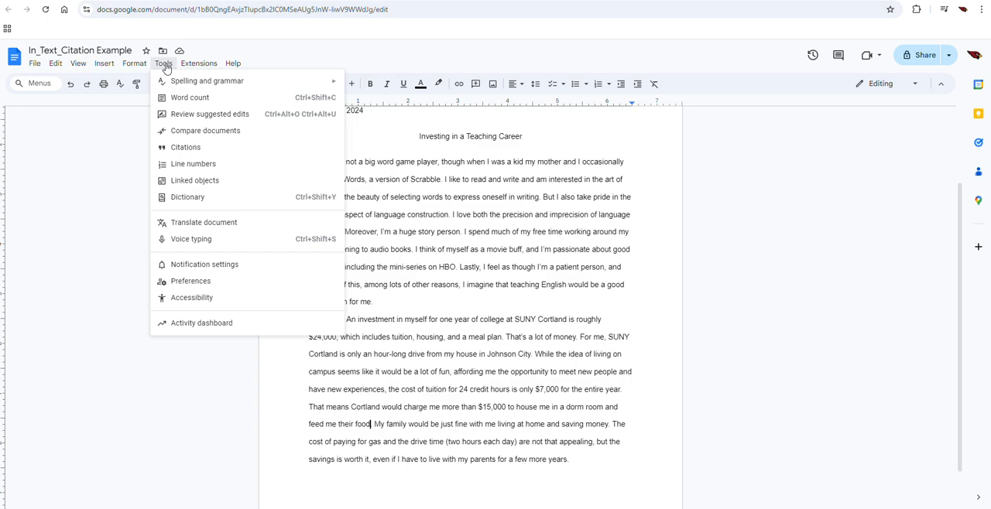
left_click(189, 148)
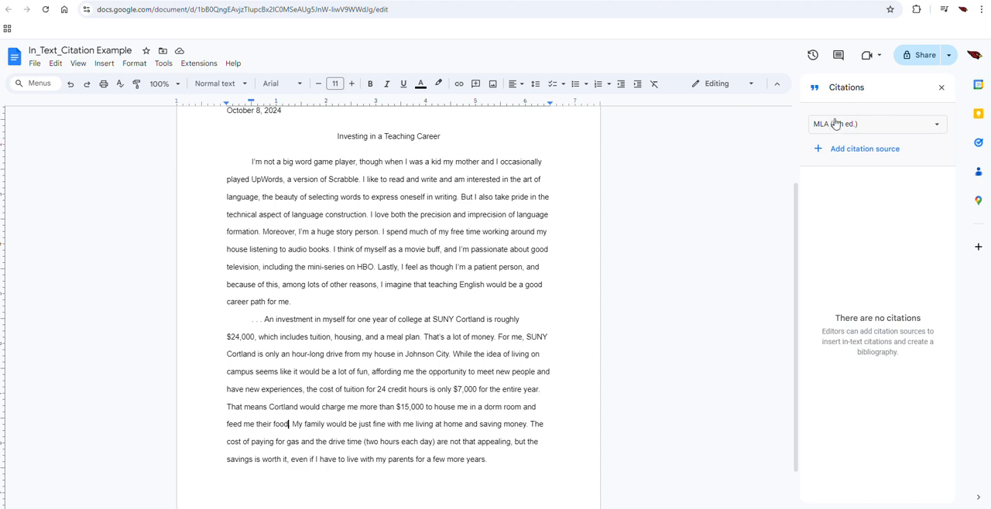
left_click(842, 153)
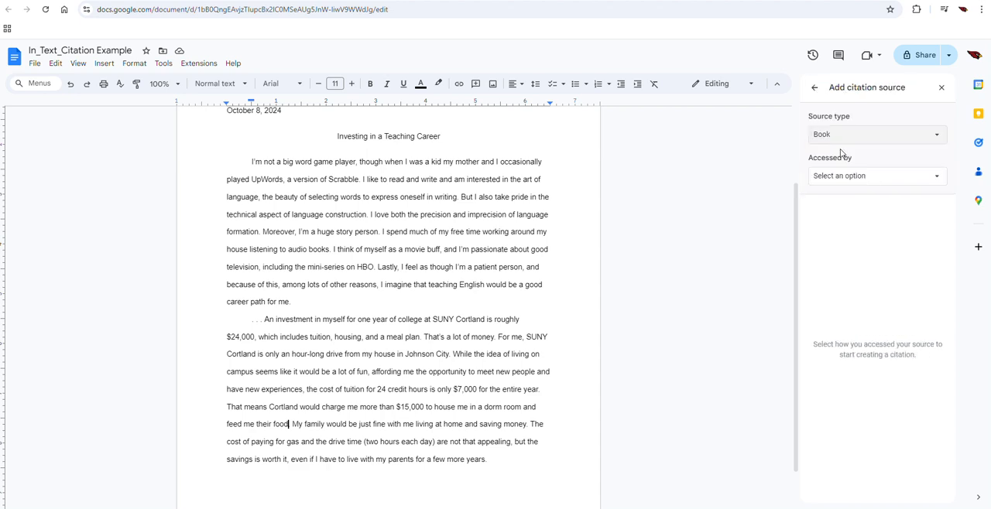
left_click(836, 139)
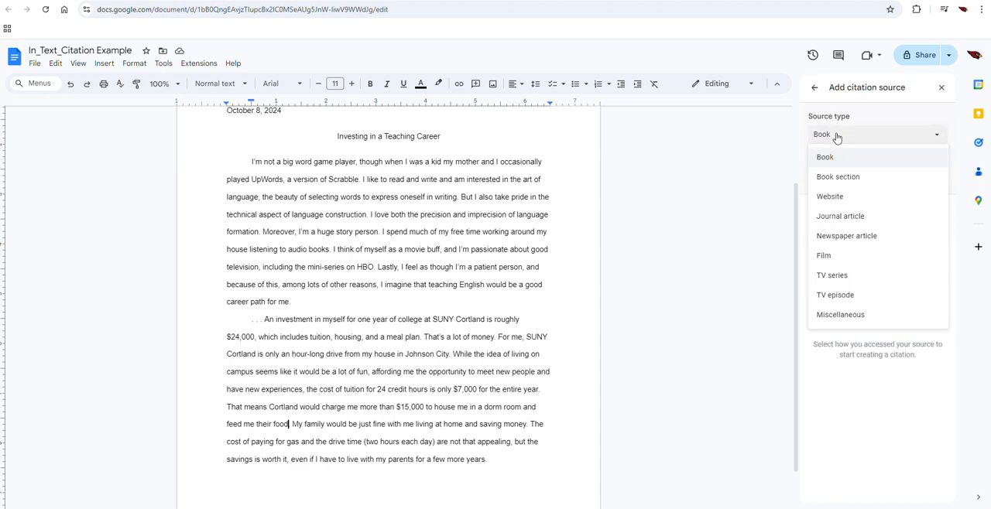
left_click(837, 198)
left_click(845, 217)
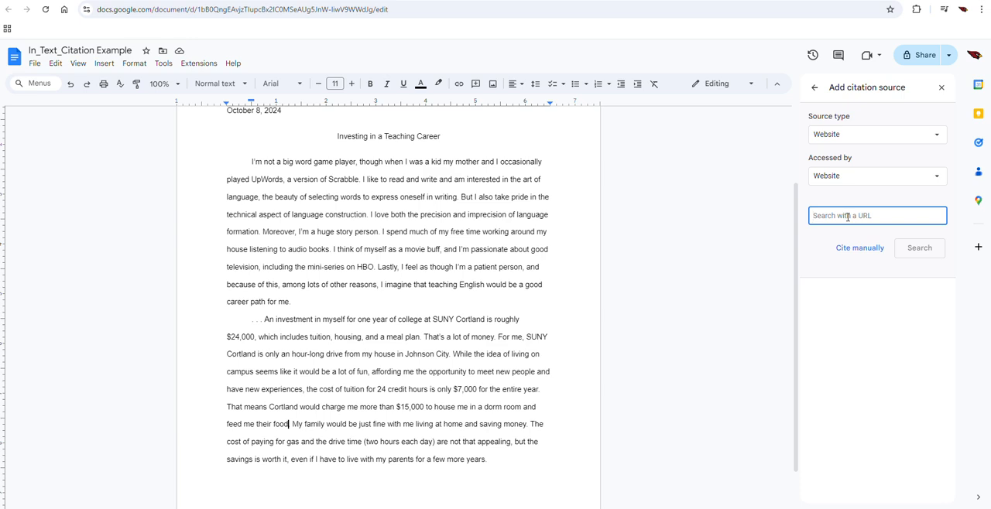
key("ctrl+v")
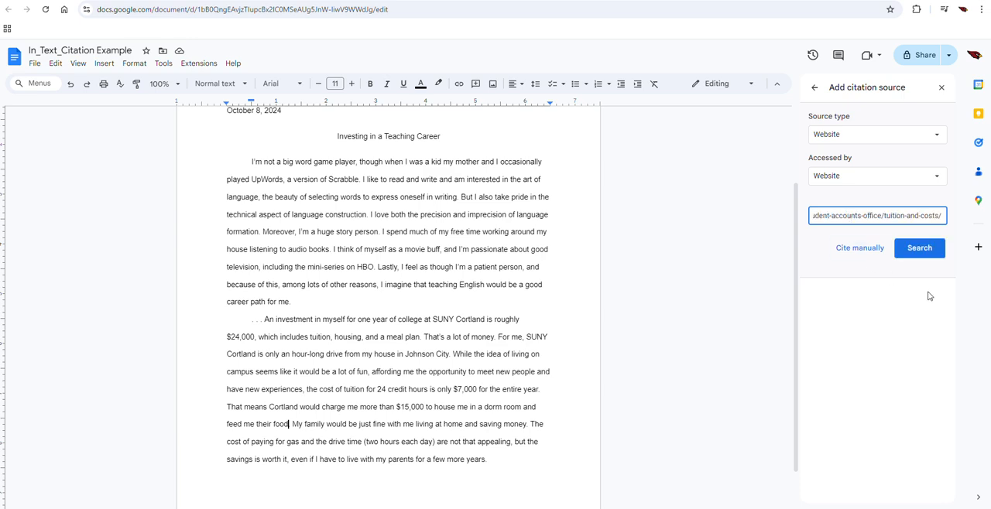
left_click(913, 256)
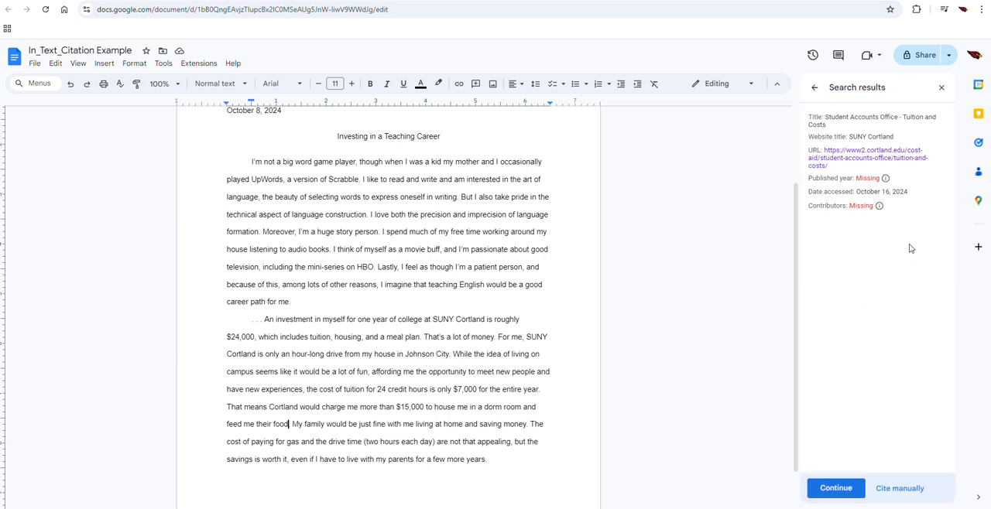
left_click(834, 490)
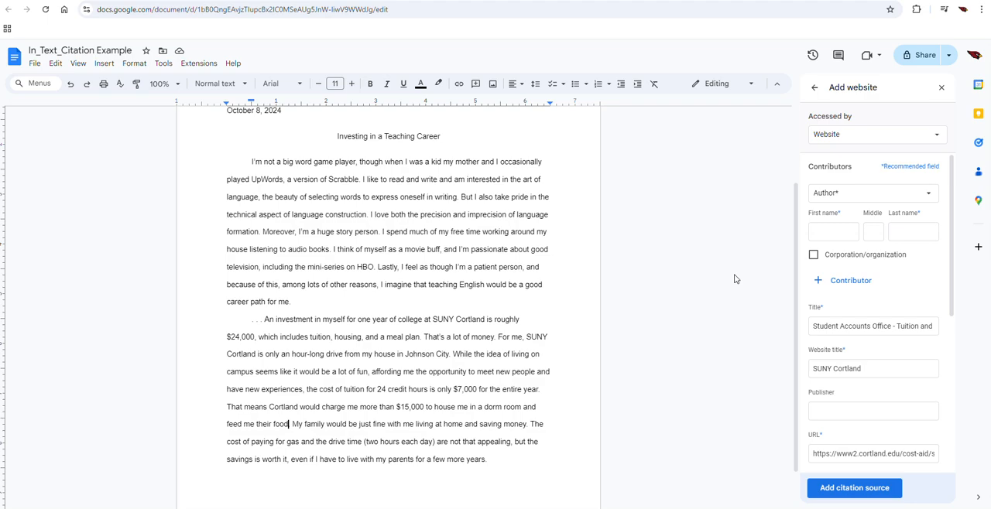
Step: Review the website source's contributor, title, website title, URL, published date and accessed date fields
scroll(747, 287, "down", 1)
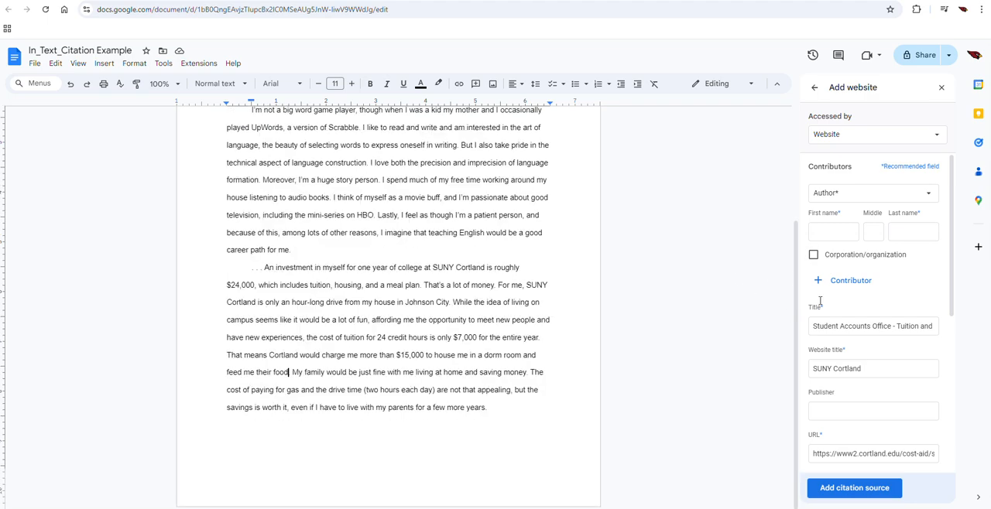
scroll(624, 325, "up", 2)
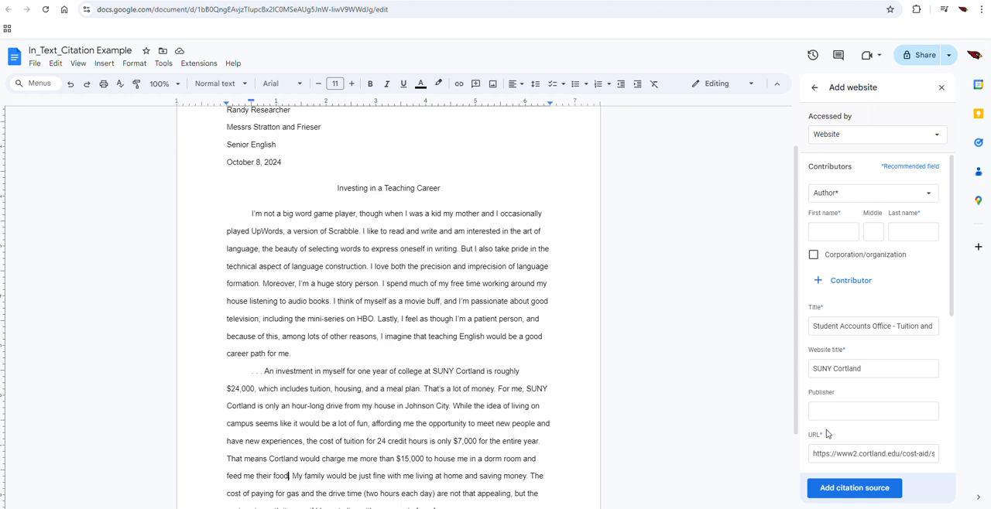
triple_click(847, 369)
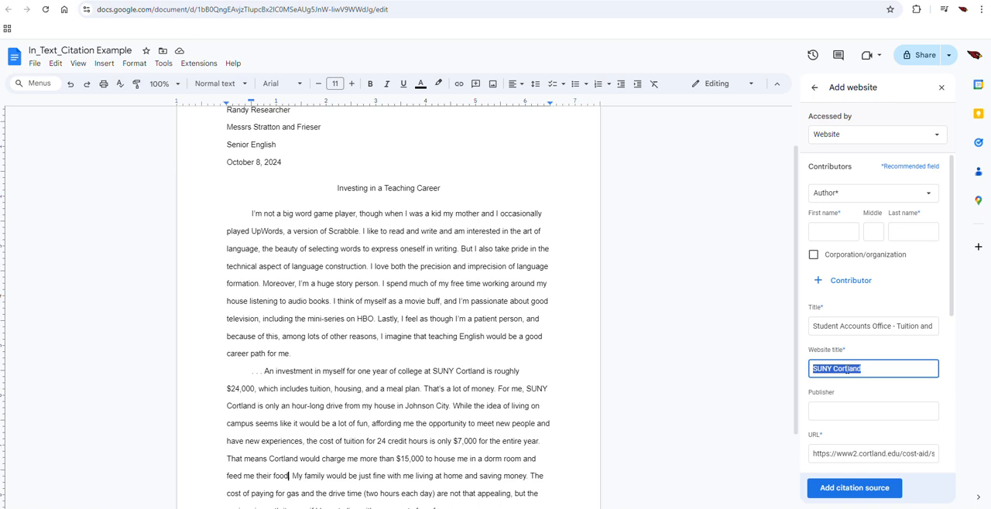
triple_click(831, 328)
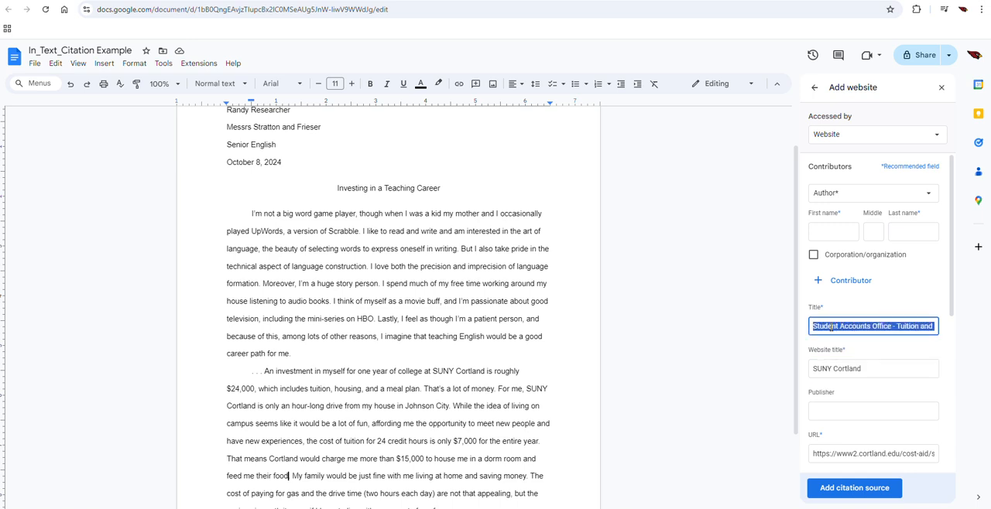
scroll(776, 332, "down", 1)
scroll(855, 387, "down", 1)
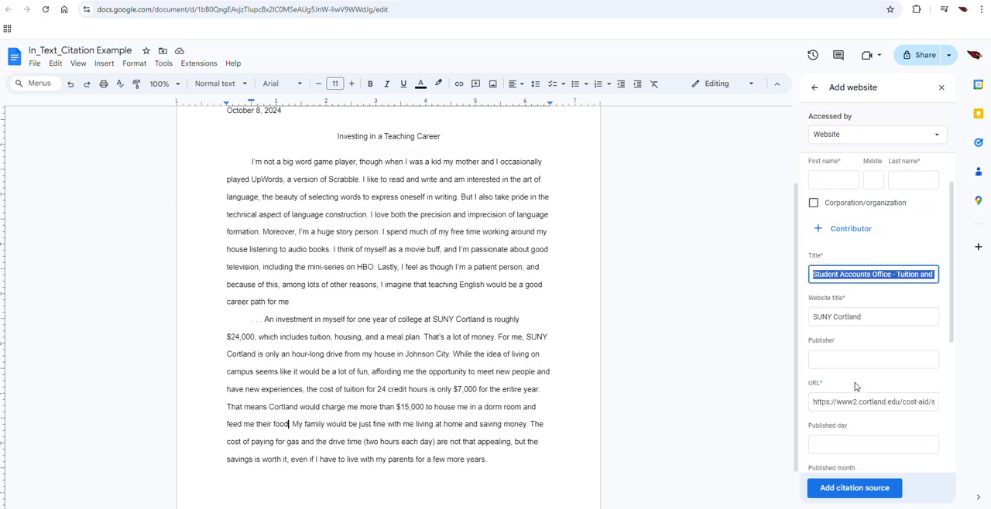
scroll(841, 395, "down", 1)
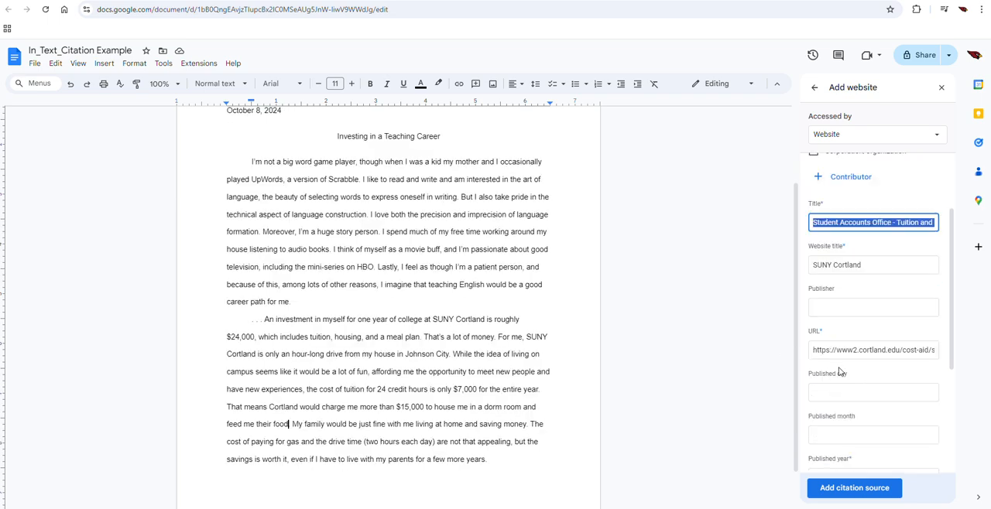
scroll(840, 372, "down", 1)
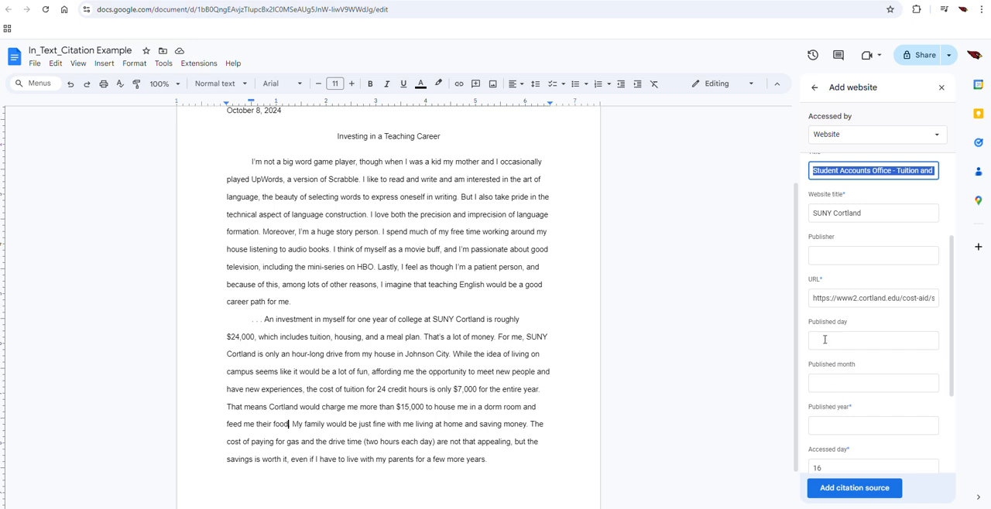
scroll(822, 383, "down", 1)
scroll(826, 370, "down", 2)
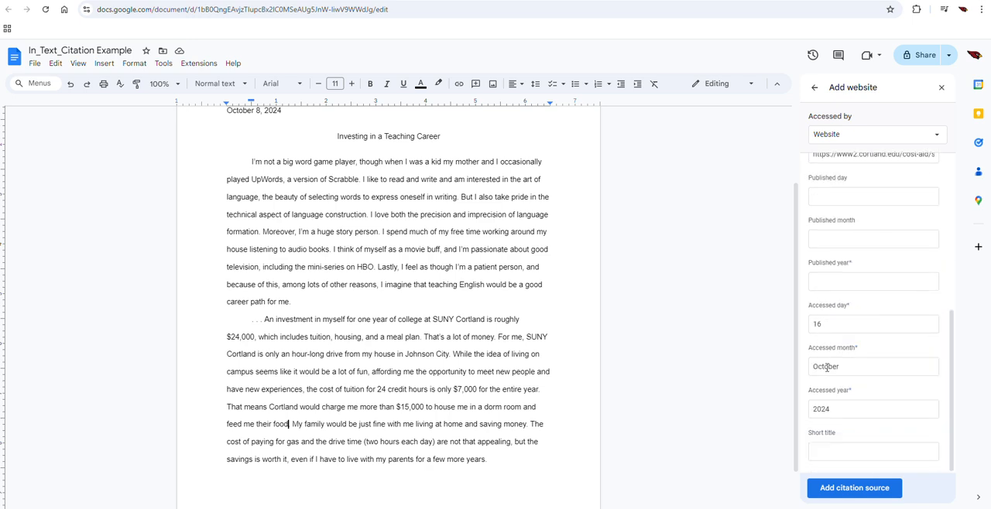
double_click(827, 325)
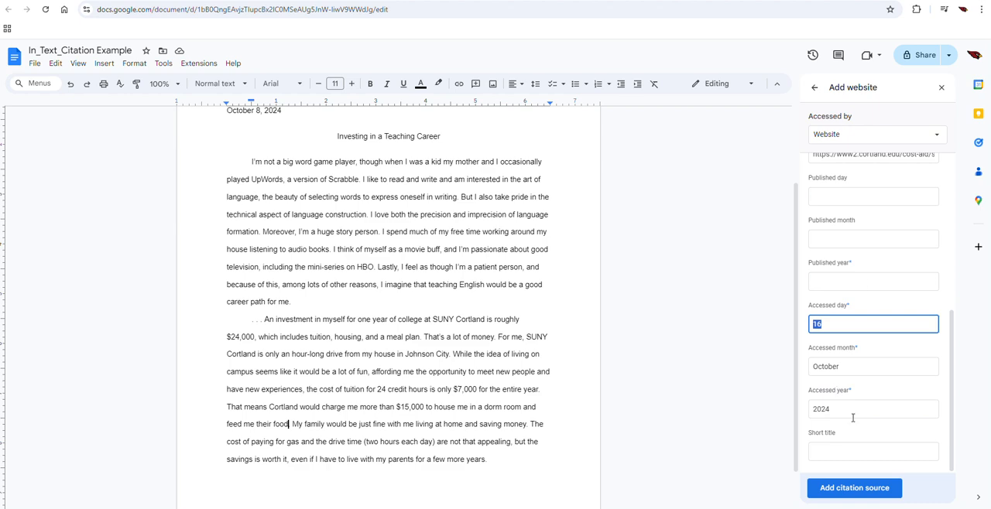
Step: Add the website as a citation source and insert its in-text citation after "feed me their food"
left_click(850, 489)
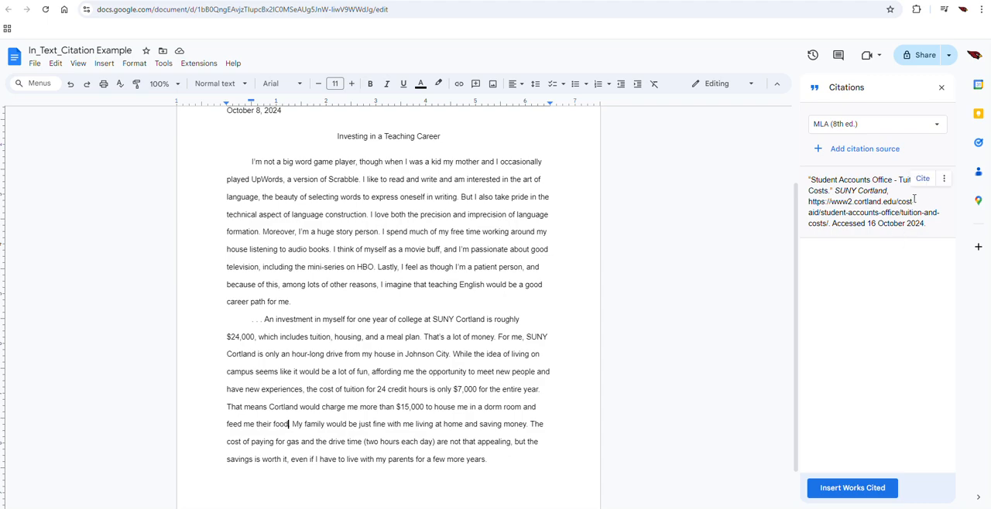
left_click(922, 180)
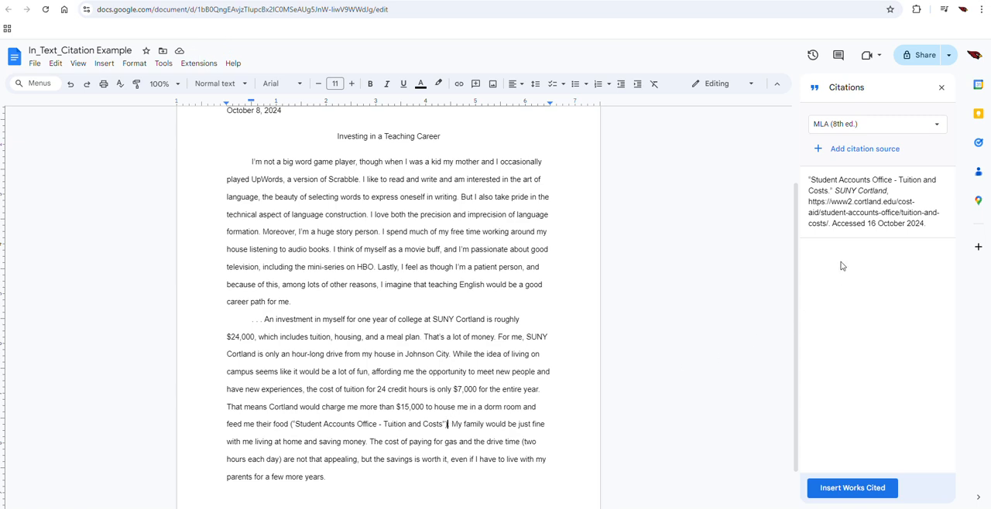
mouse_move(870, 196)
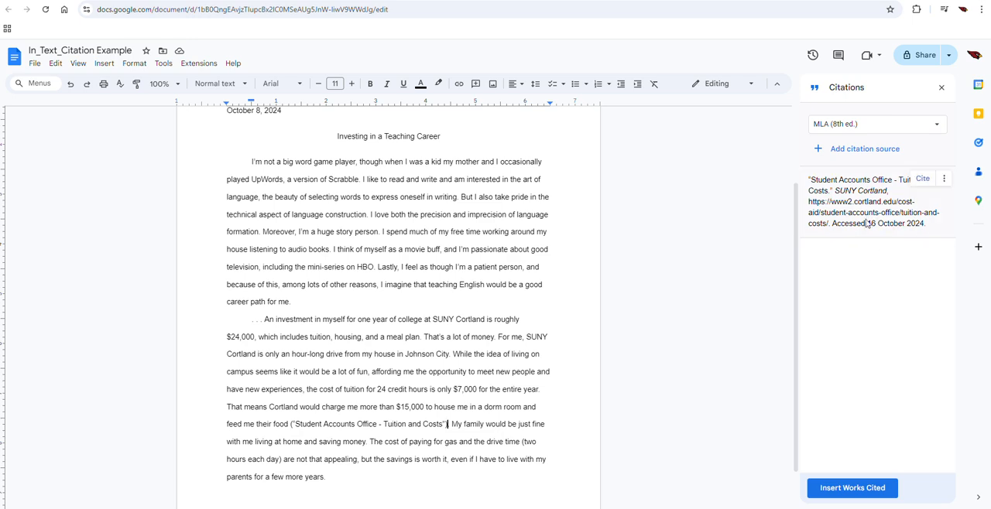
left_click(943, 181)
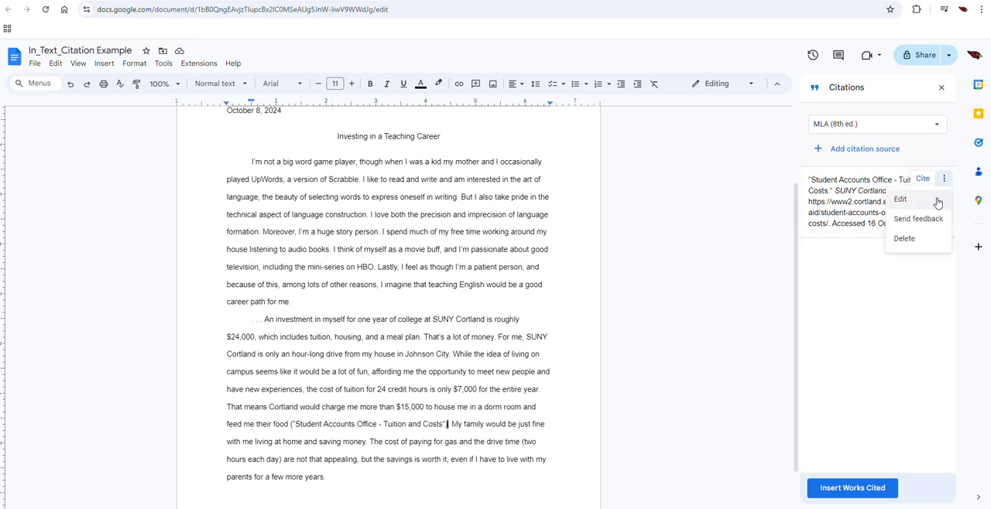
left_click(700, 240)
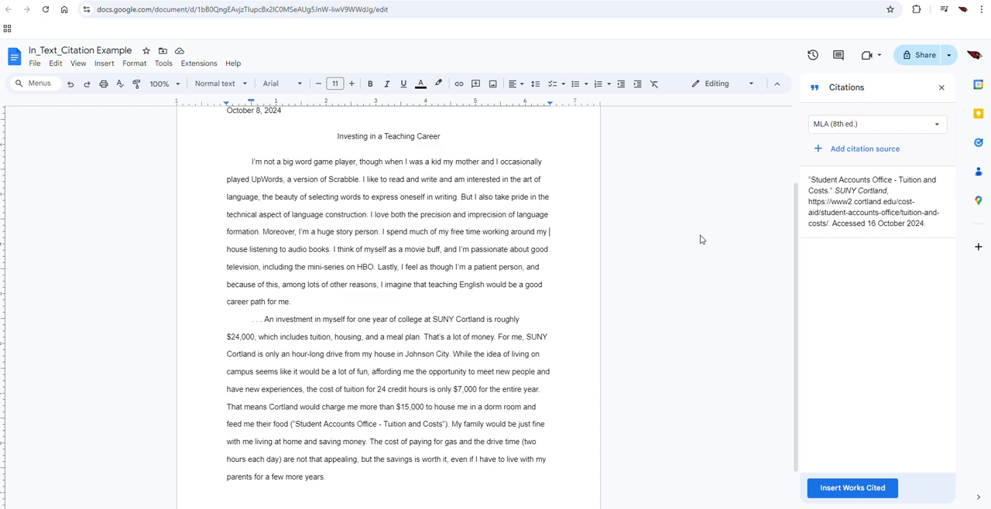
Step: Insert a page break after the essay's last paragraph to start a new page
scroll(720, 281, "down", 1)
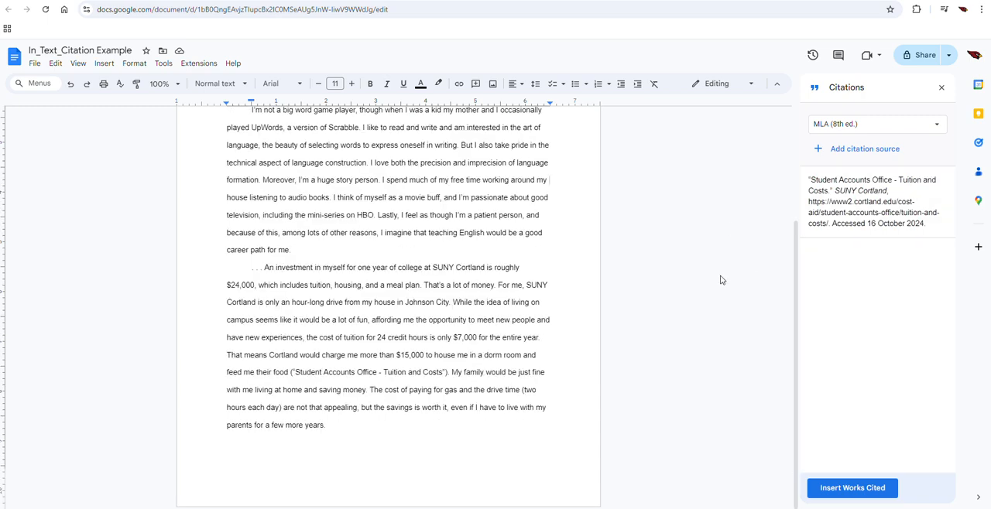
left_click(449, 436)
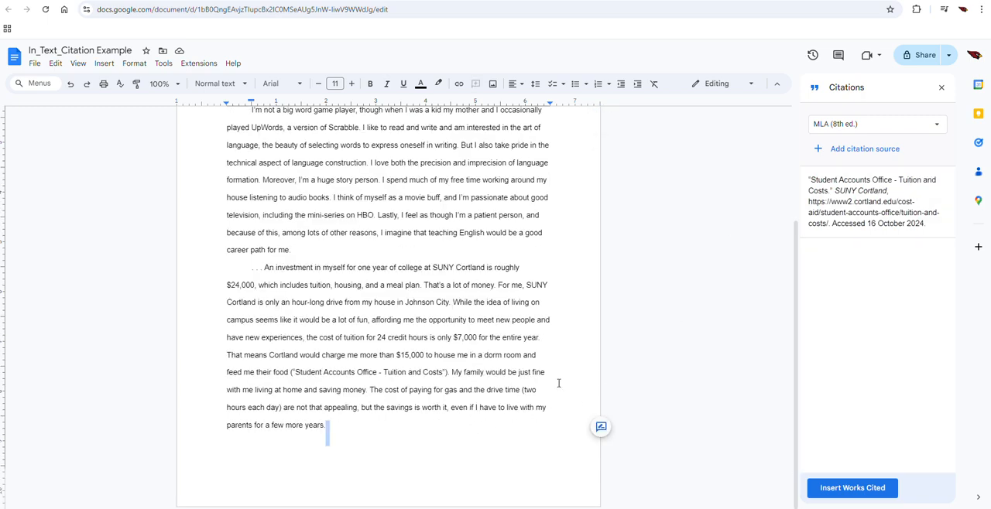
key("ctrl+Return")
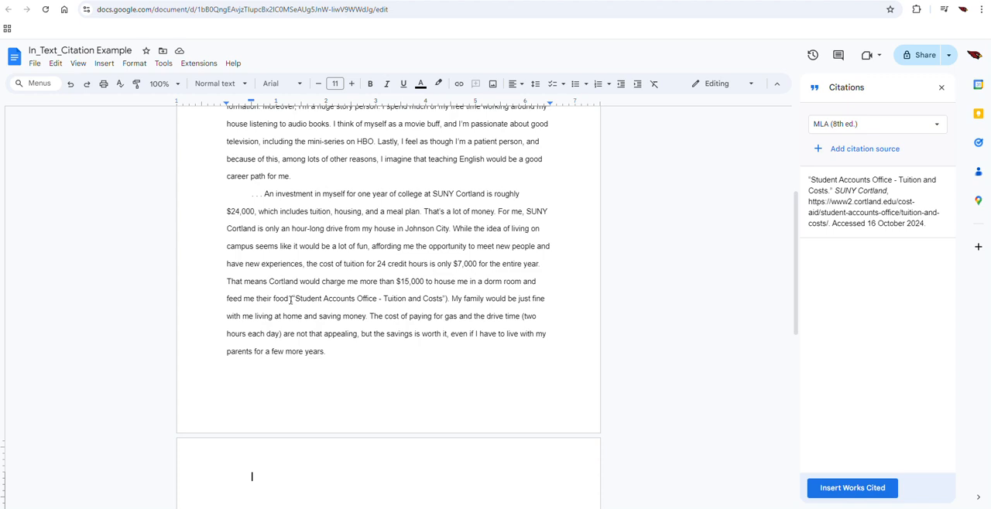
left_click_drag(291, 300, 449, 300)
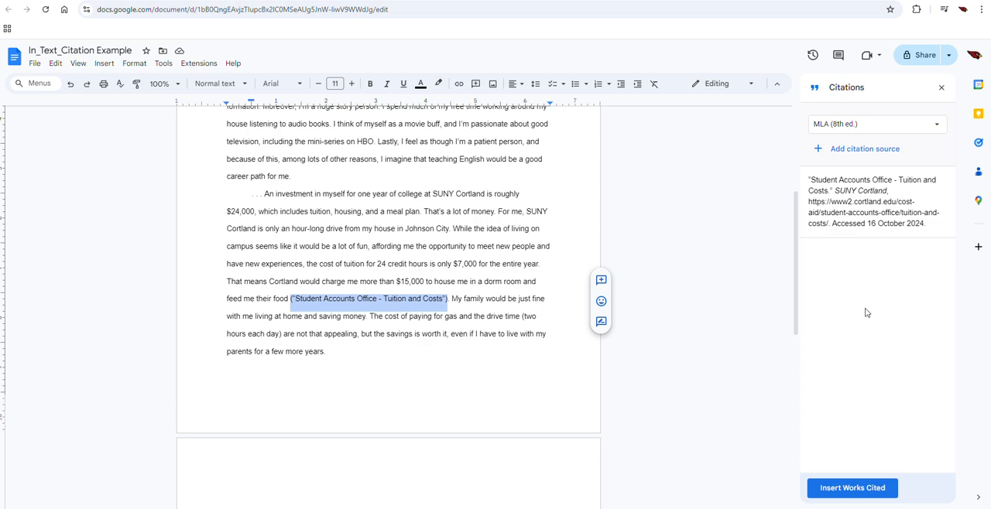
left_click(846, 490)
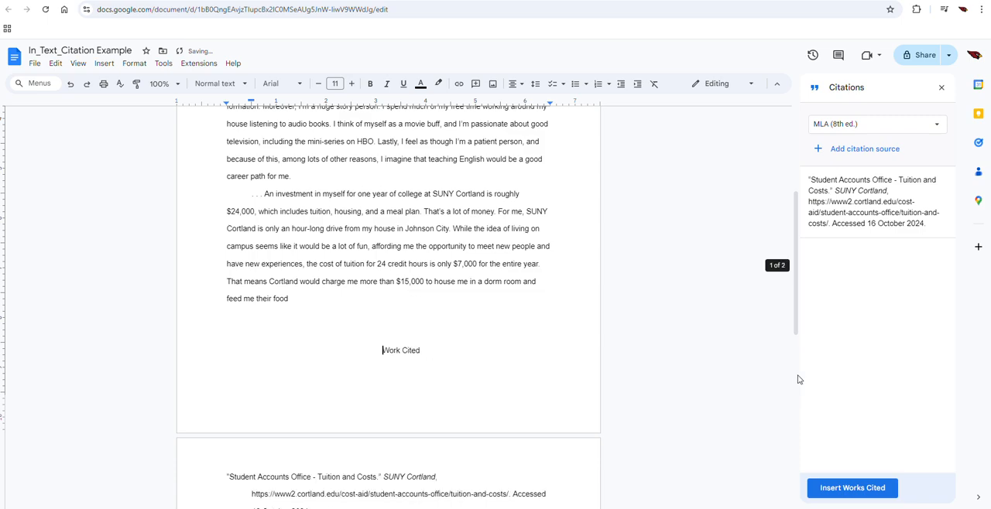
scroll(799, 380, "down", 2)
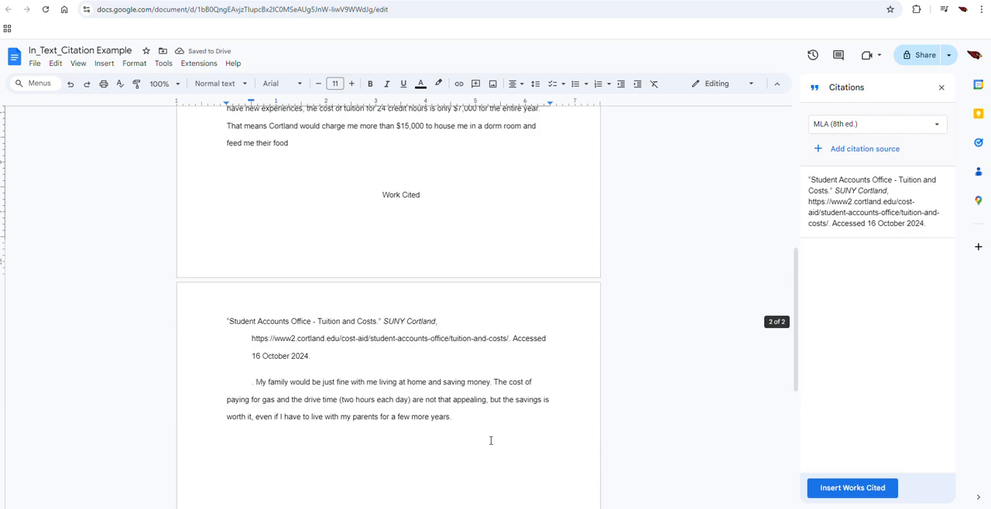
key("ctrl+z")
key("ctrl+z")
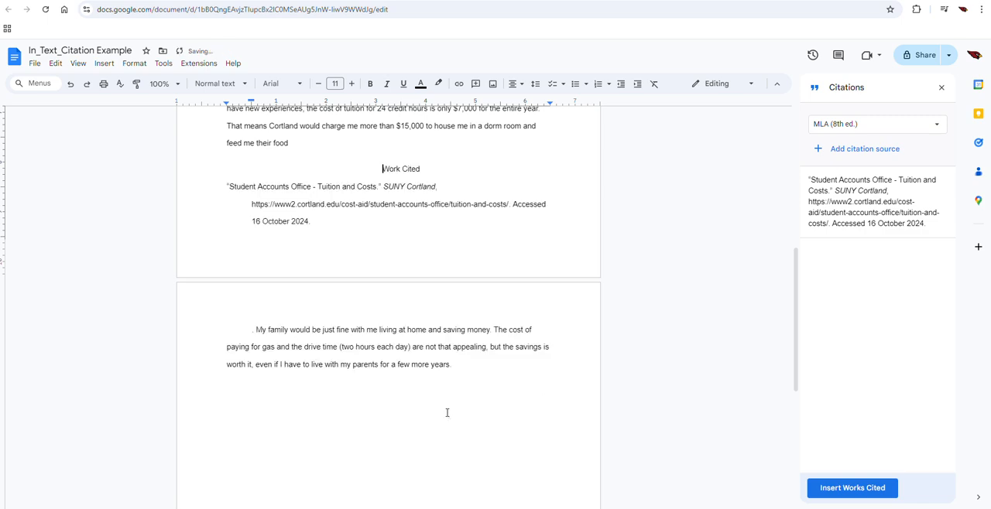
Step: Insert the works cited list on the new page and remove the empty line above its heading
left_click(394, 334)
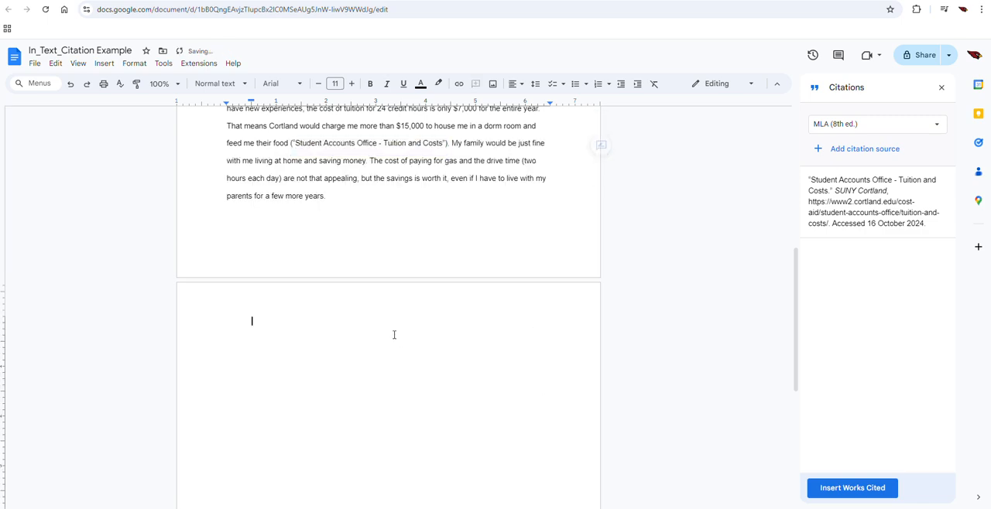
left_click(847, 489)
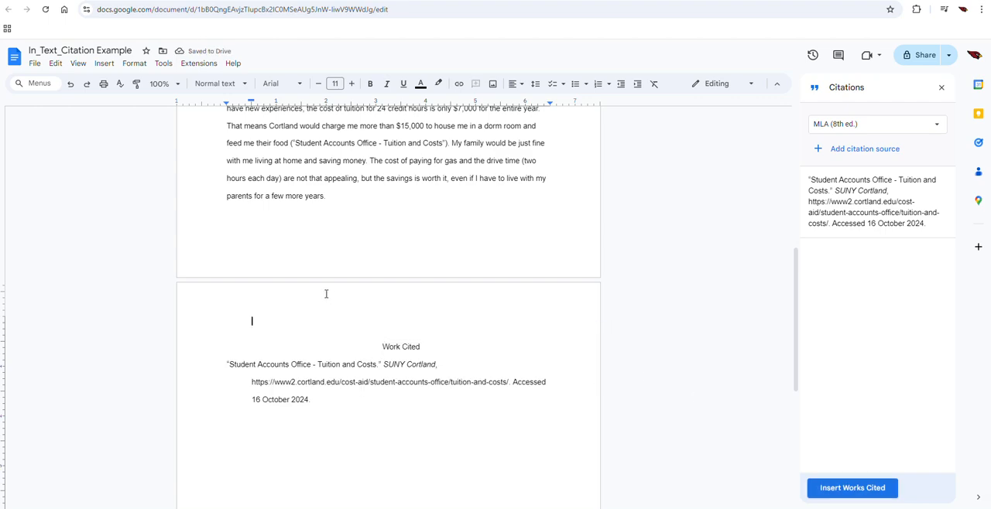
key("BackSpace")
key("BackSpace")
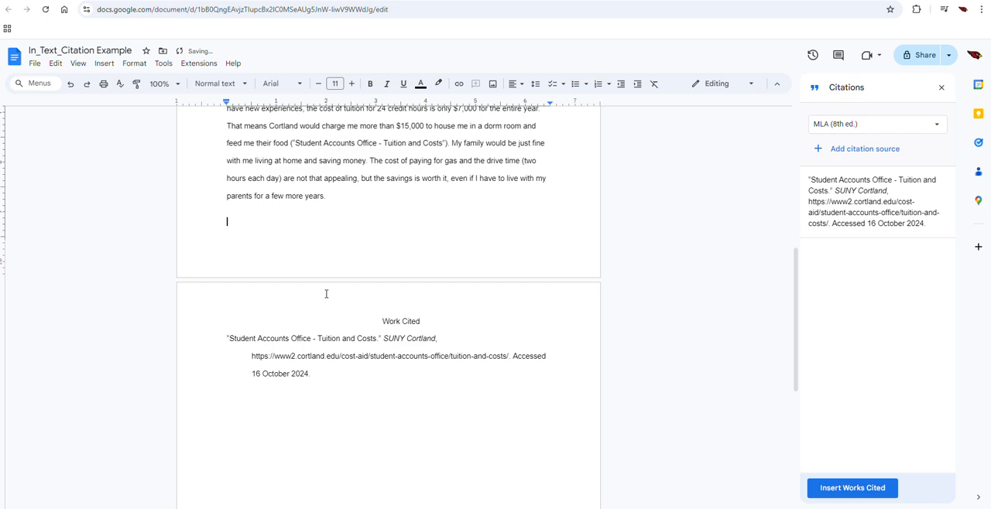